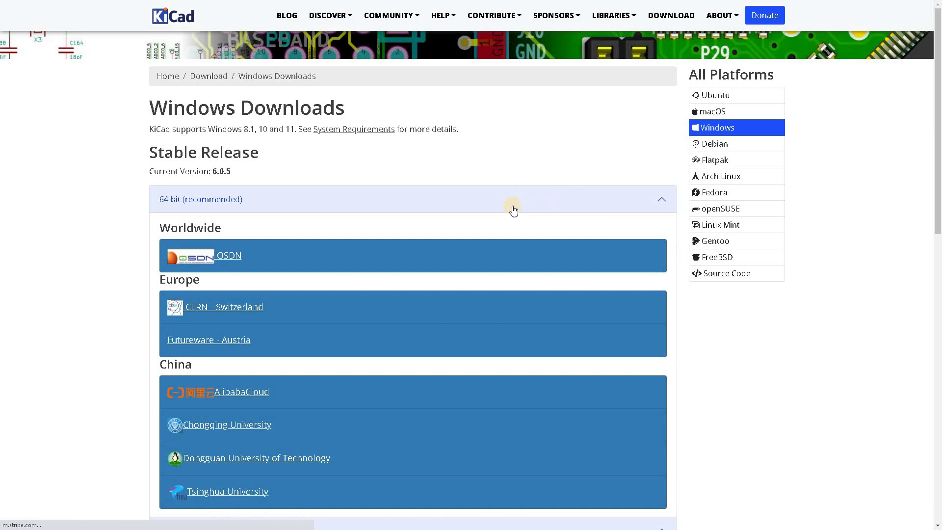
Step: Browse the downloads page and highlight the current stable version 6.0.5
scroll(510, 216, "down", 1)
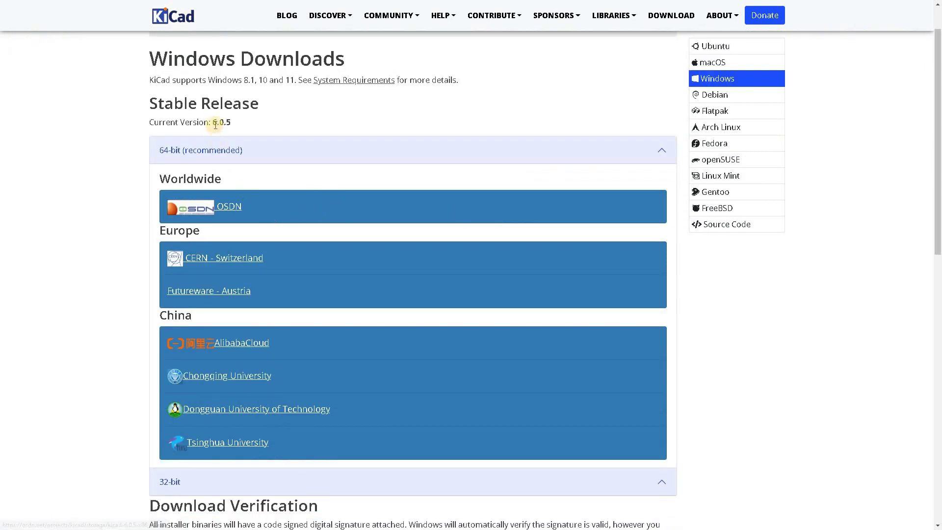
left_click_drag(212, 123, 237, 122)
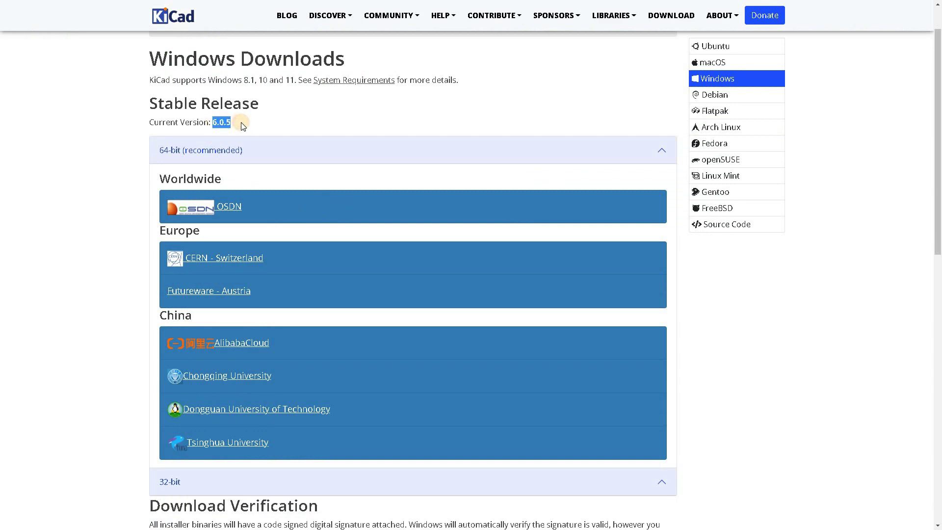
scroll(324, 194, "down", 4)
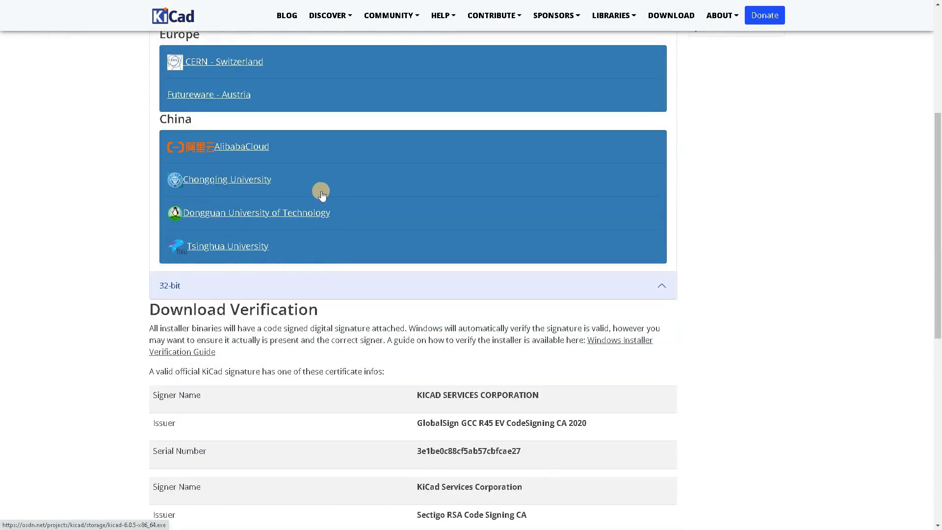
scroll(322, 193, "down", 4)
scroll(319, 191, "up", 9)
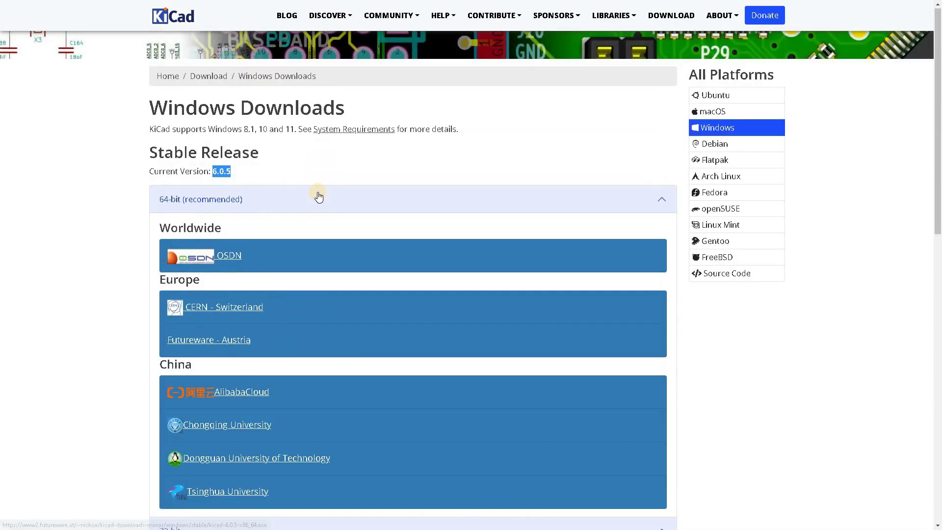
Step: Go from the KiCad home page through Schematic Capture to the PCB Design feature page and read it
left_click(169, 17)
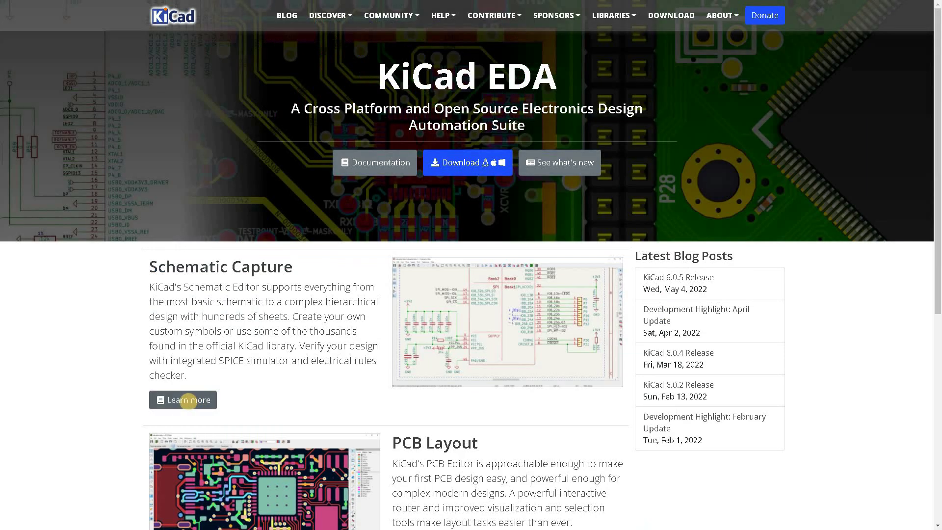
left_click(394, 397)
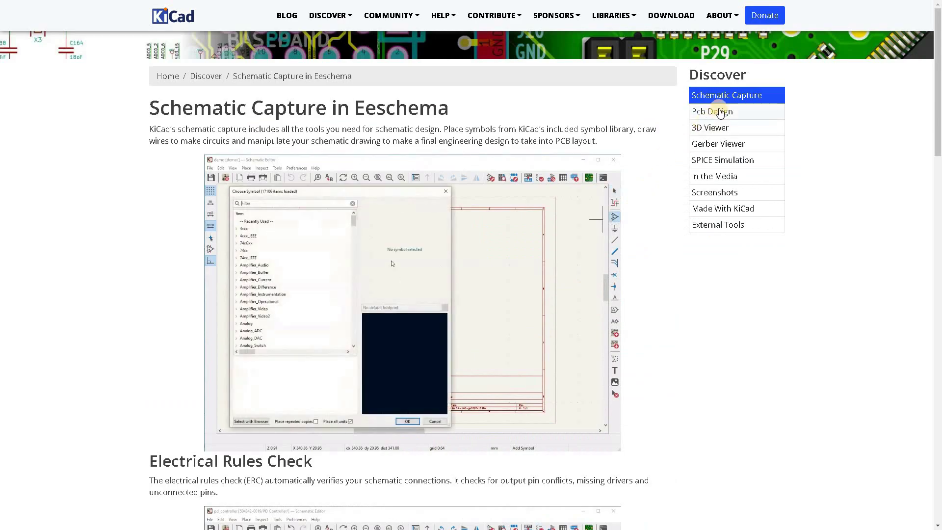
left_click(719, 112)
scroll(540, 285, "down", 1)
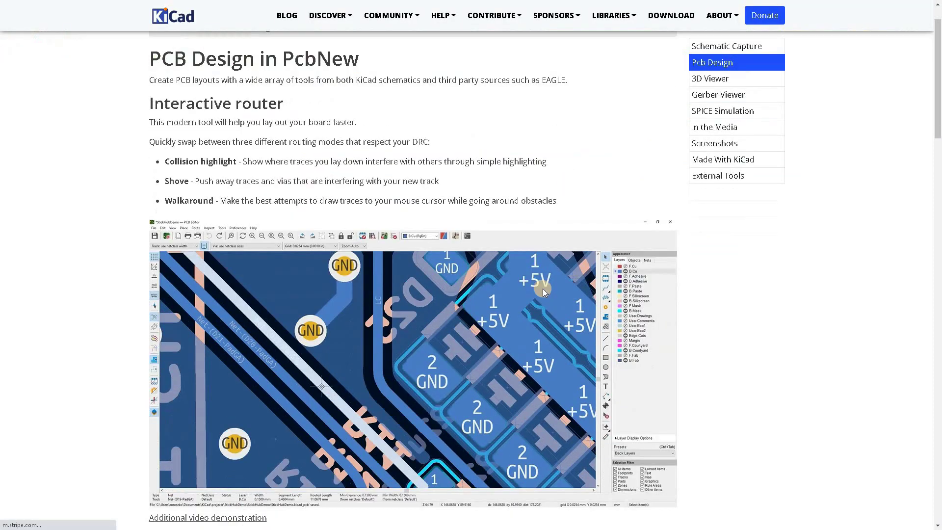
scroll(564, 289, "down", 1)
scroll(713, 296, "down", 1)
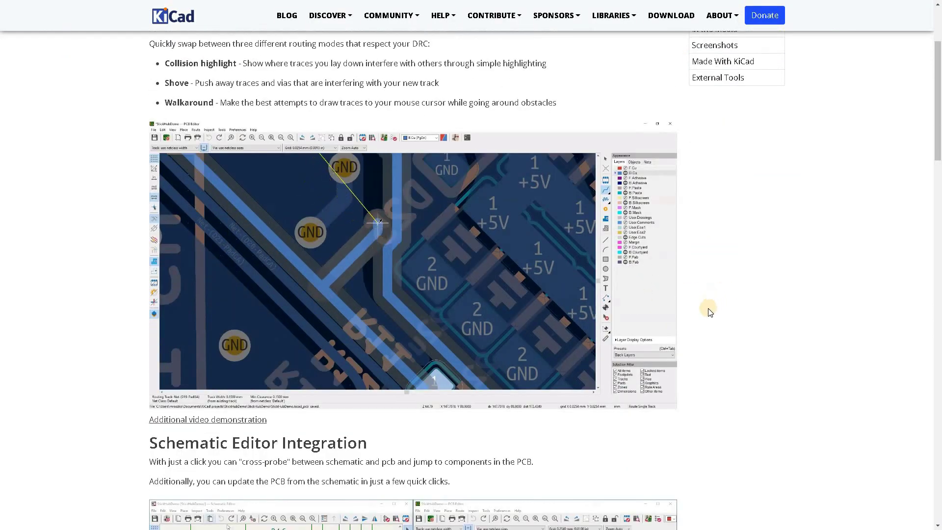
scroll(707, 309, "down", 2)
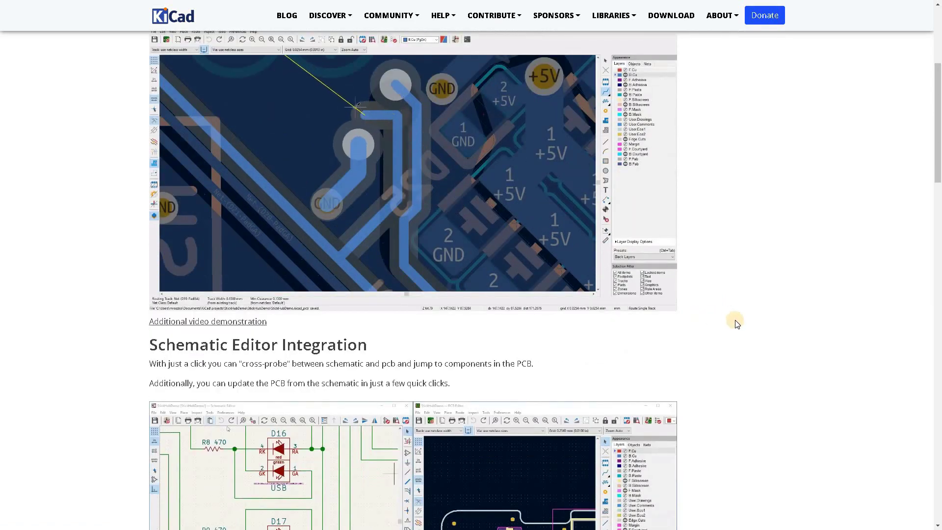
scroll(736, 324, "down", 6)
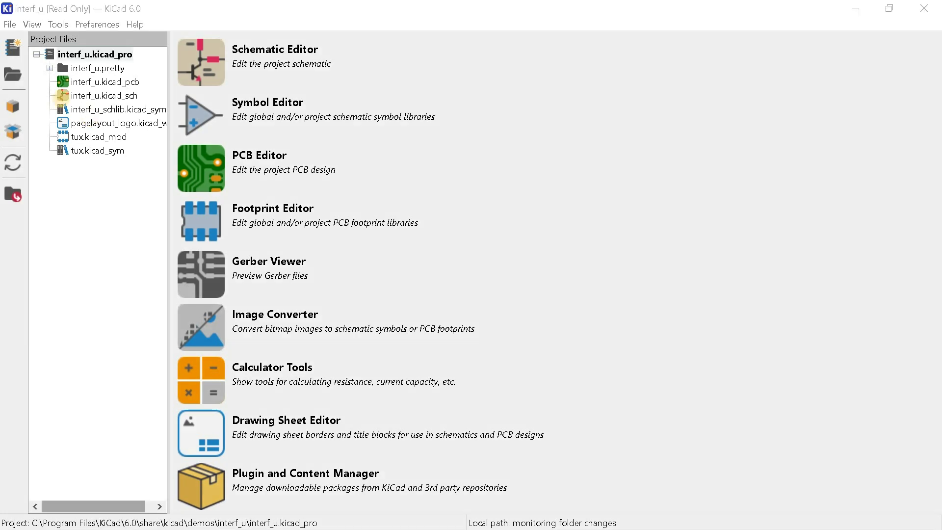
Step: Choose Open Demo Project from the File menu to browse the bundled demos folder
left_click(10, 25)
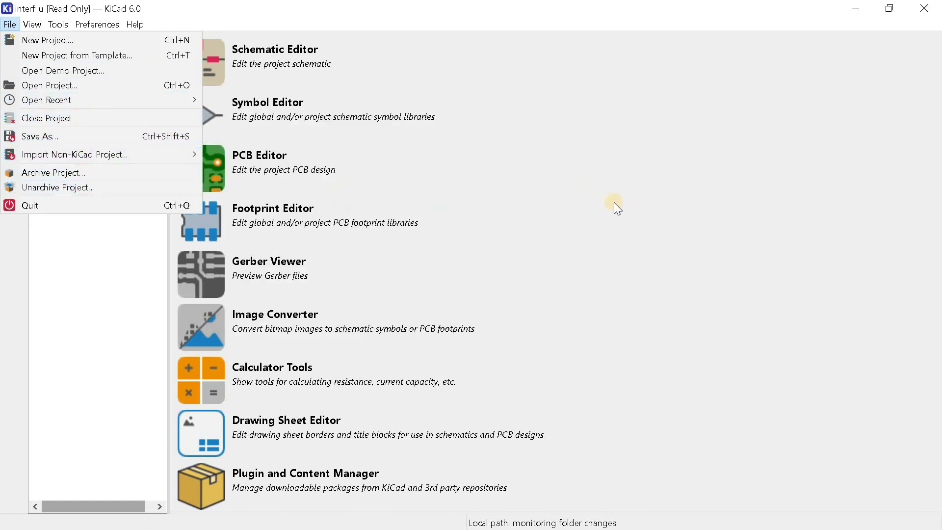
left_click(537, 202)
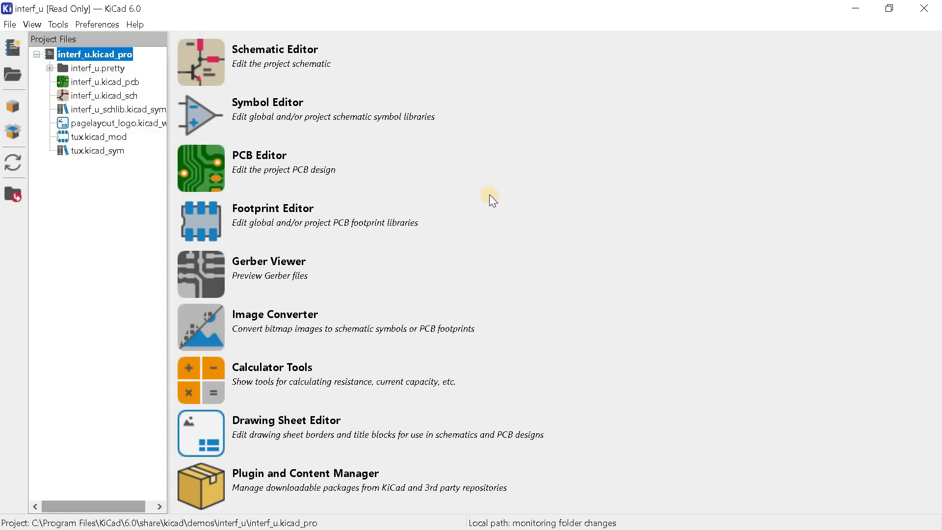
left_click(9, 24)
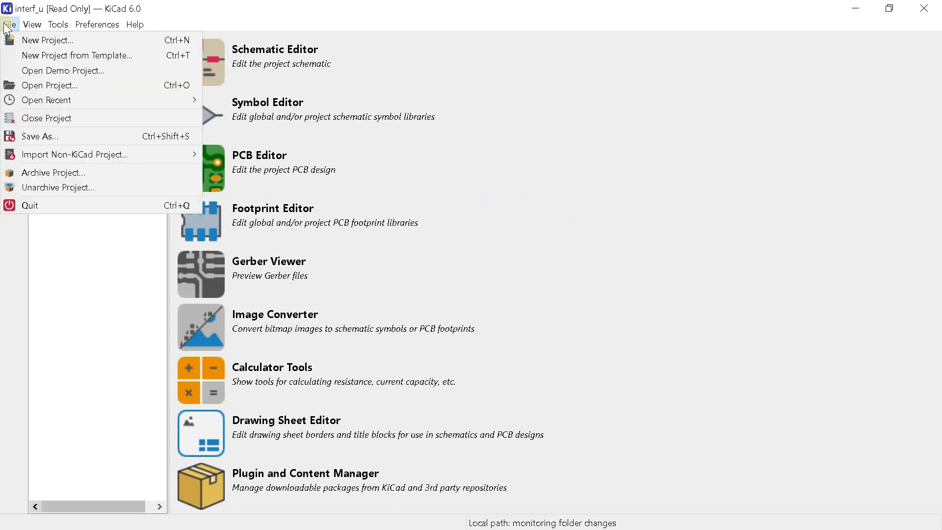
left_click(116, 69)
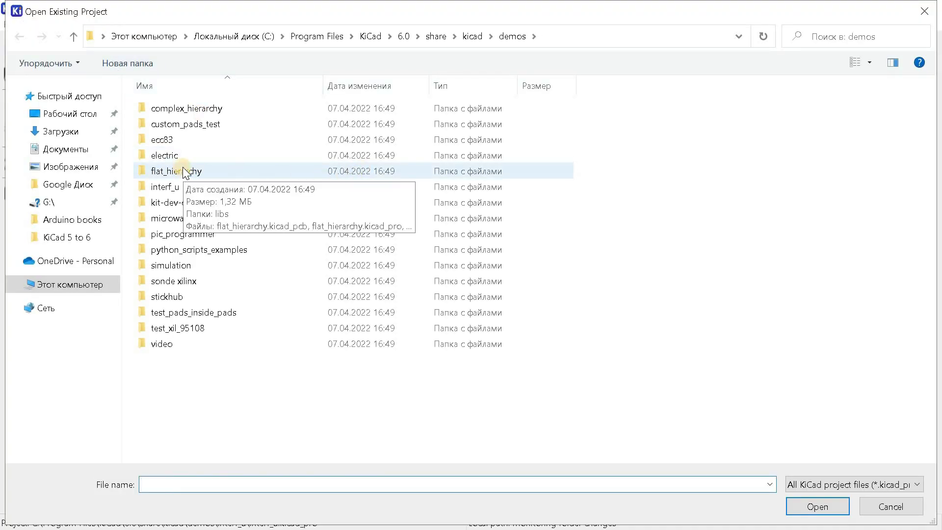
Step: Open interf_u.kicad_pro from the interf_u demo folder
left_click(169, 187)
double_click(169, 188)
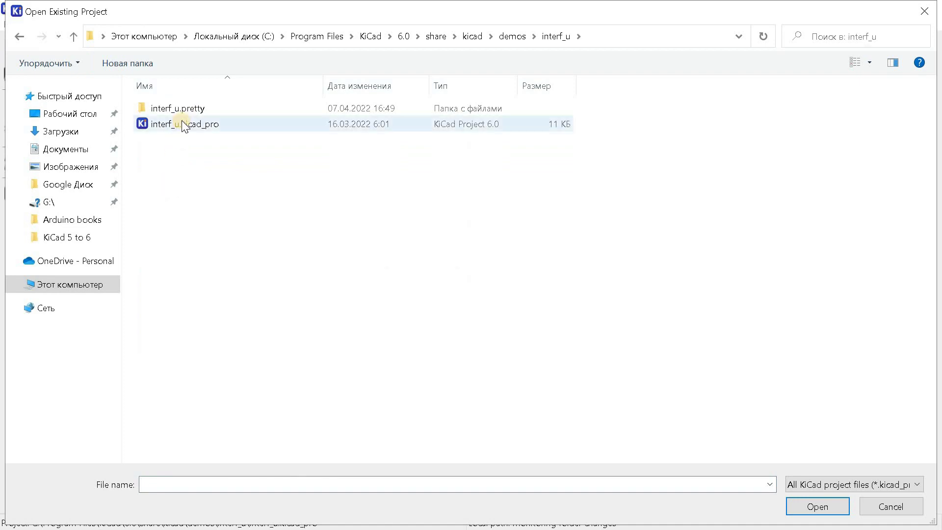
double_click(181, 119)
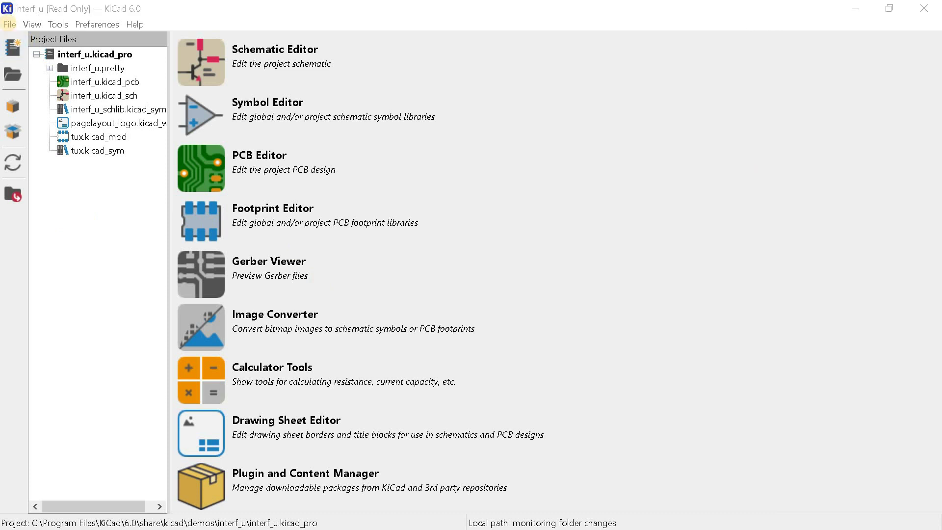
Step: Preview the CADSTAR and EAGLE import options, then choose Save As for the project
left_click(9, 24)
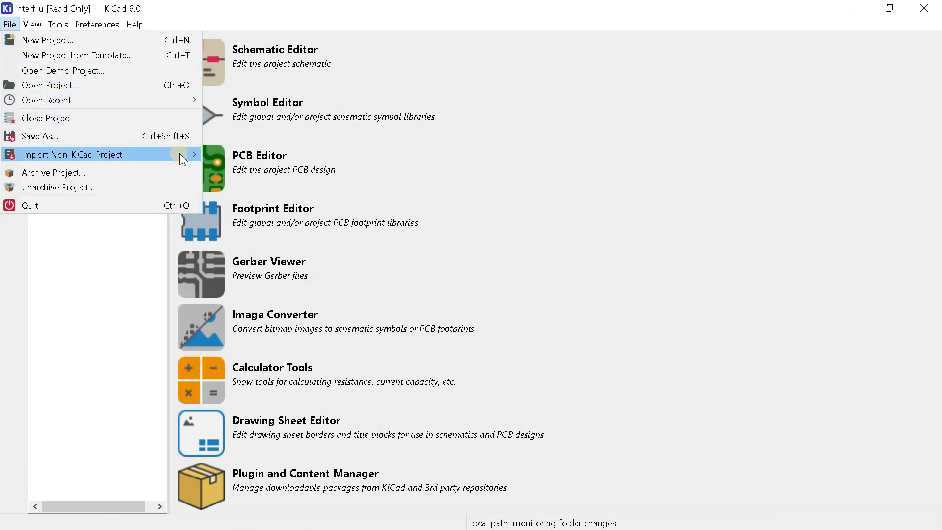
mouse_move(180, 153)
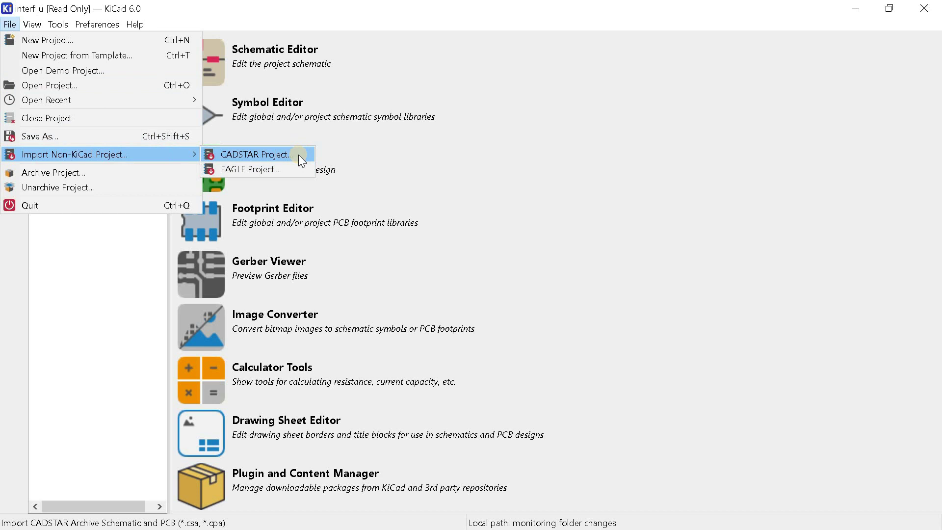
left_click(10, 24)
left_click(10, 24)
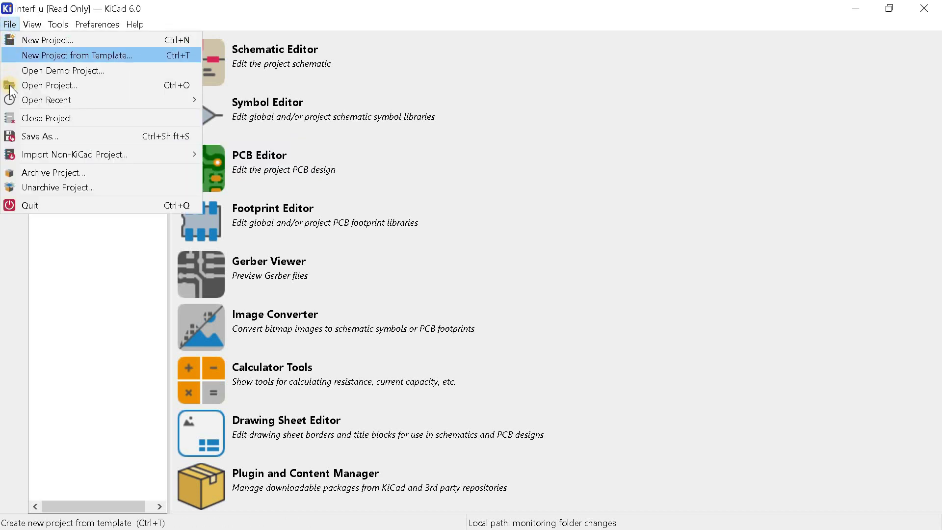
left_click(102, 135)
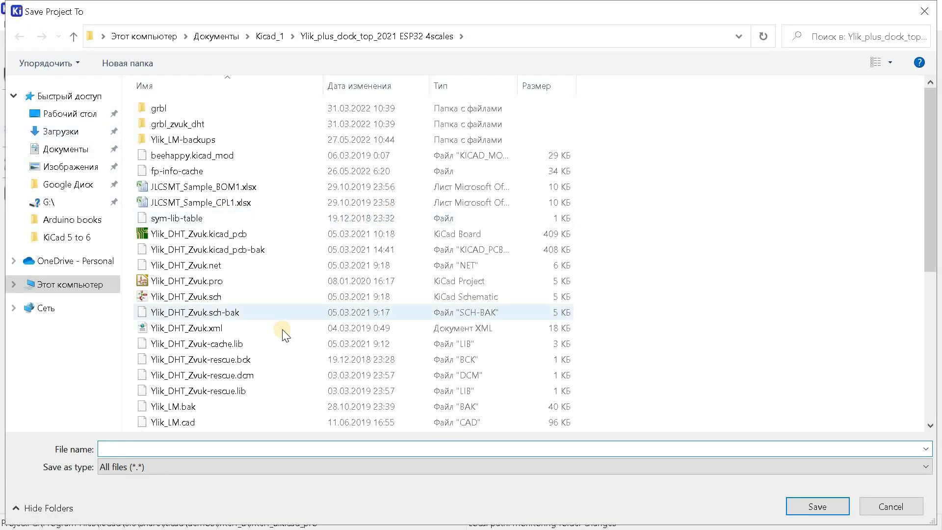
Step: Leave the file name empty and cancel the Save Project To dialog without saving
left_click(146, 450)
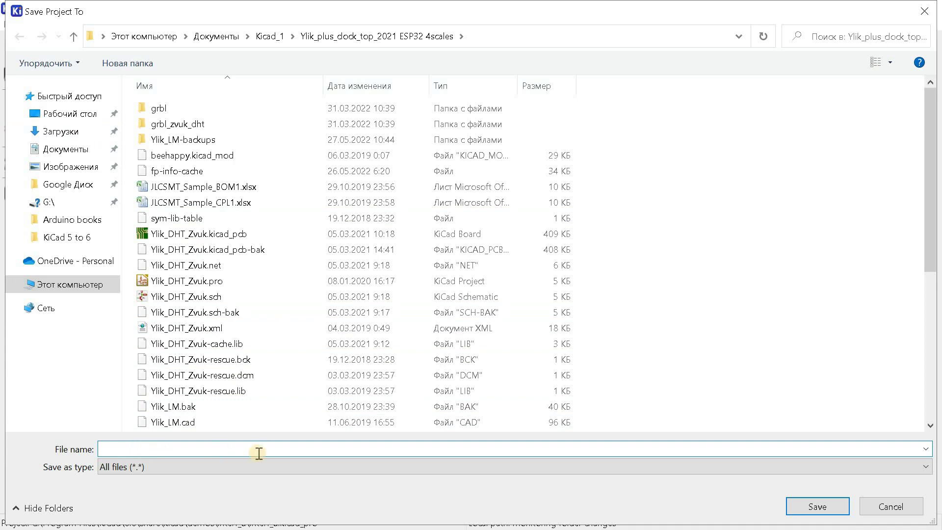
left_click(892, 506)
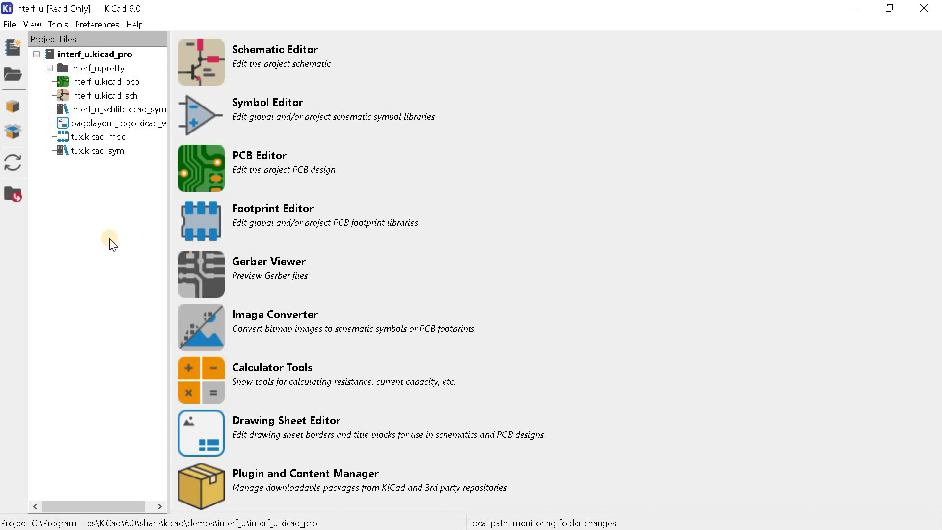
left_click(10, 24)
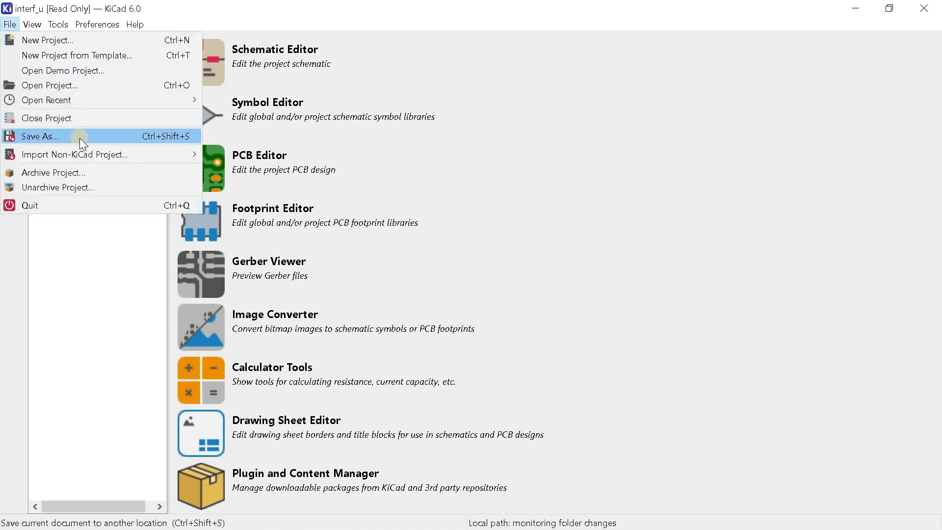
key("Escape")
left_click(159, 96)
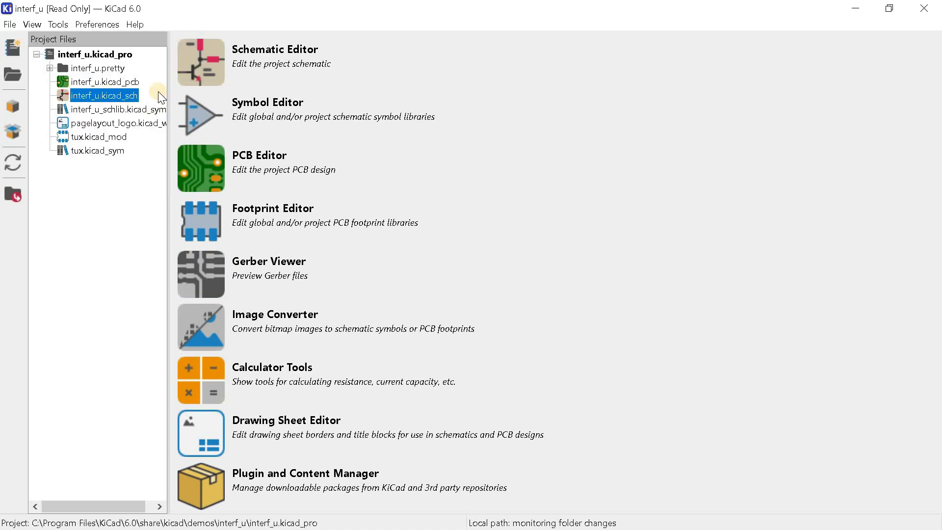
left_click(80, 95)
double_click(80, 94)
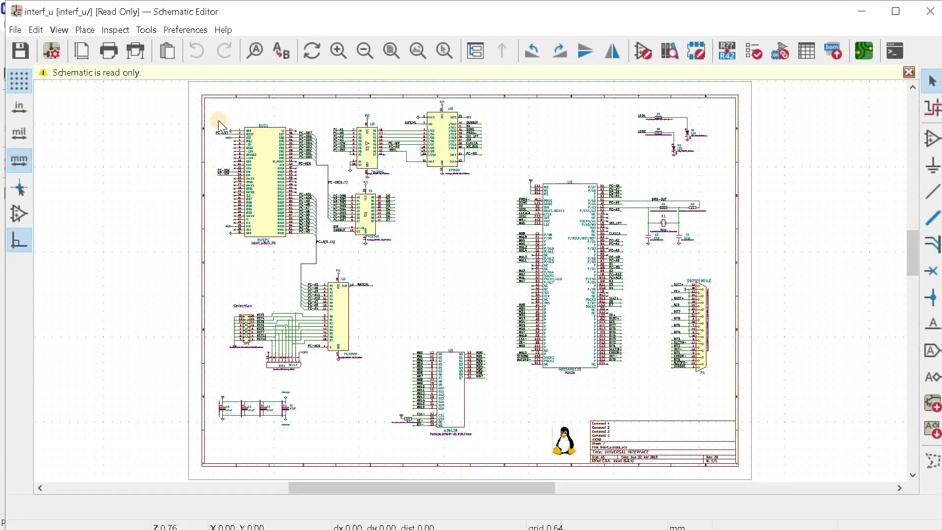
left_click(932, 10)
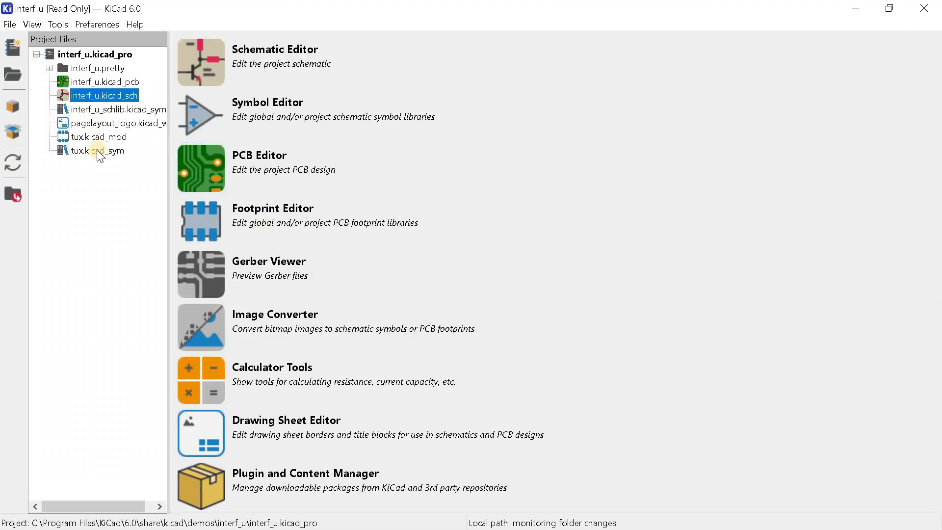
left_click(9, 25)
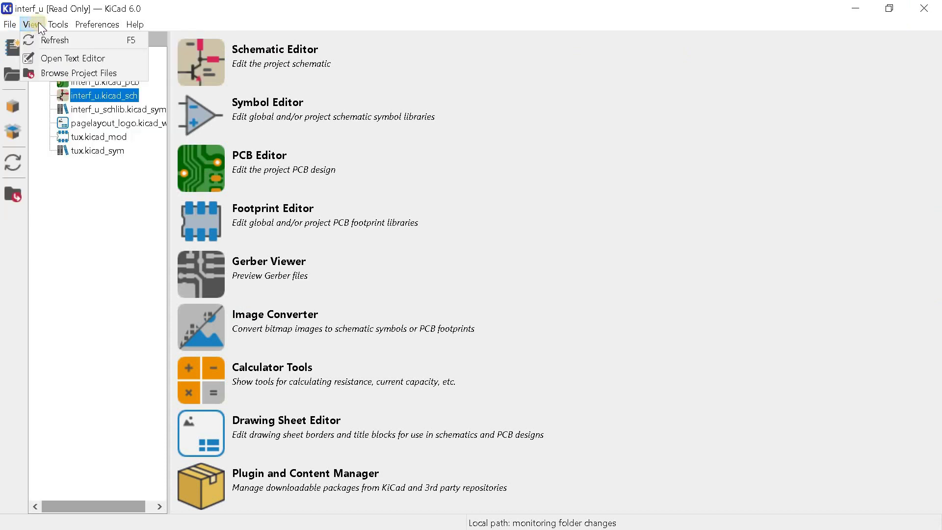
mouse_move(56, 27)
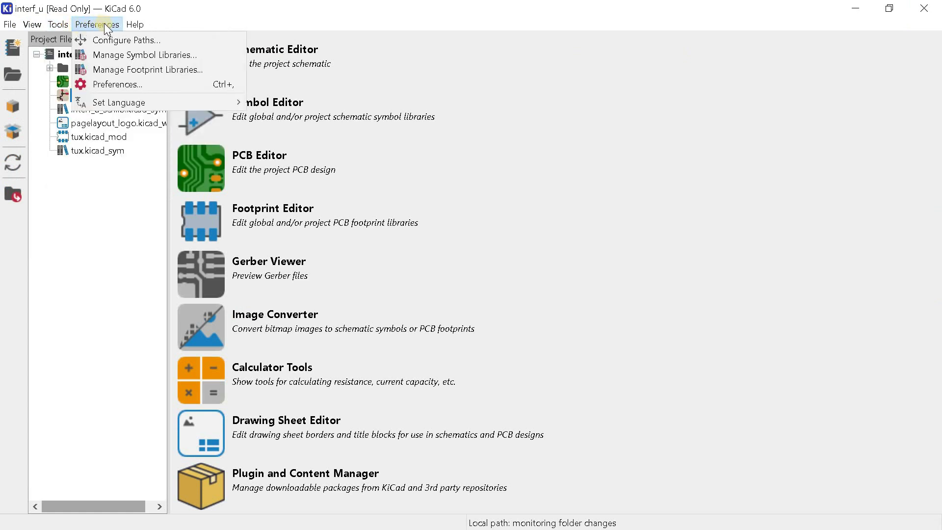
mouse_move(139, 26)
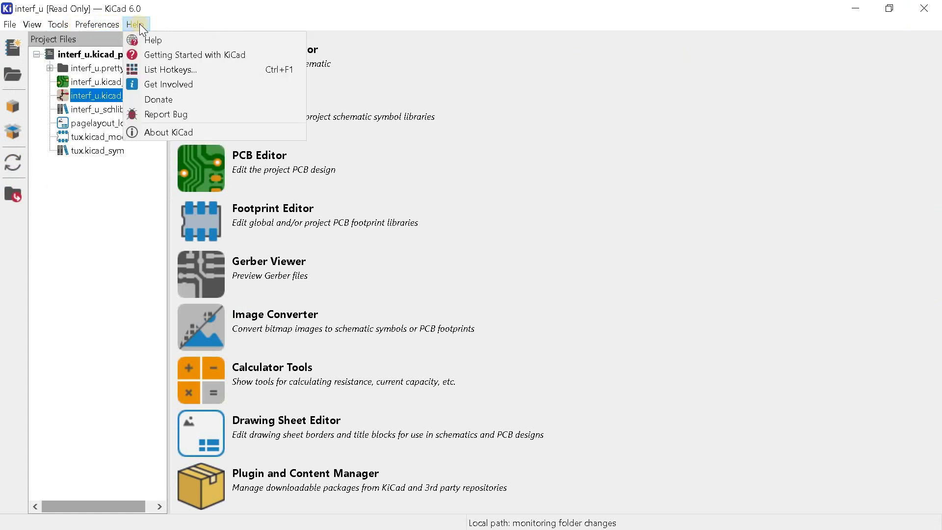
left_click(139, 24)
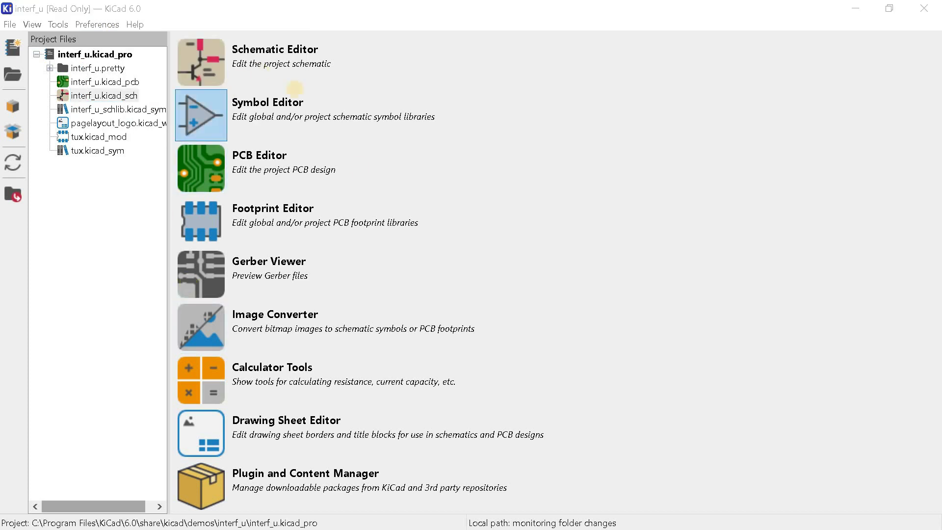